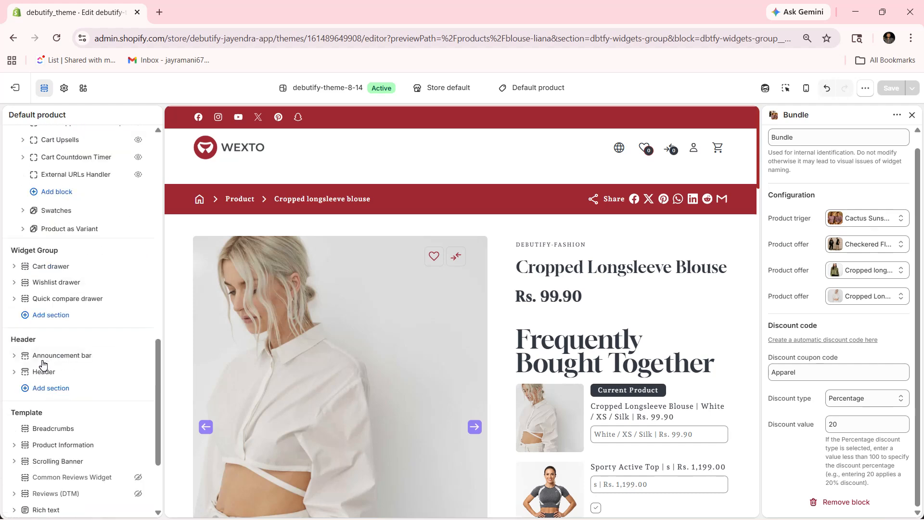
Step: Open the Upsell bundle block under Product Information and view its settings and the bundle in the page preview
click(59, 325)
scroll(61, 358, down, 3)
click(67, 298)
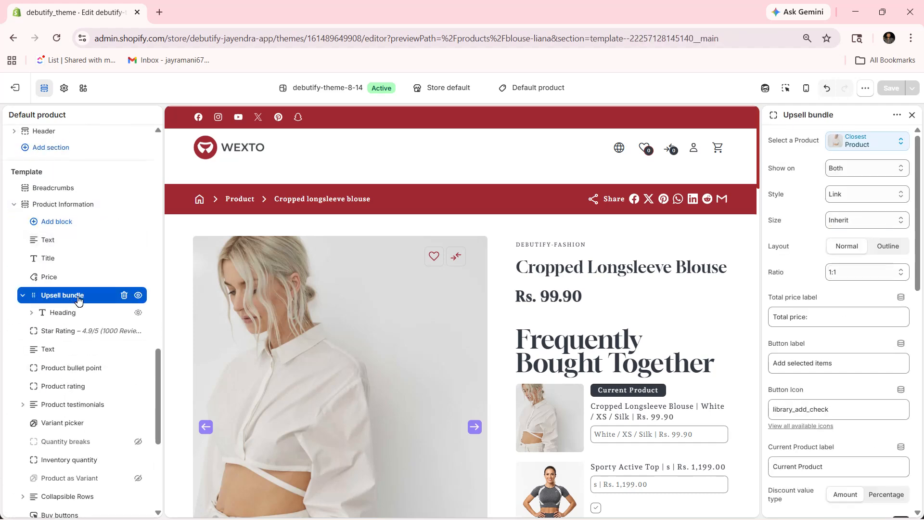
scroll(847, 296, down, 10)
scroll(845, 296, up, 10)
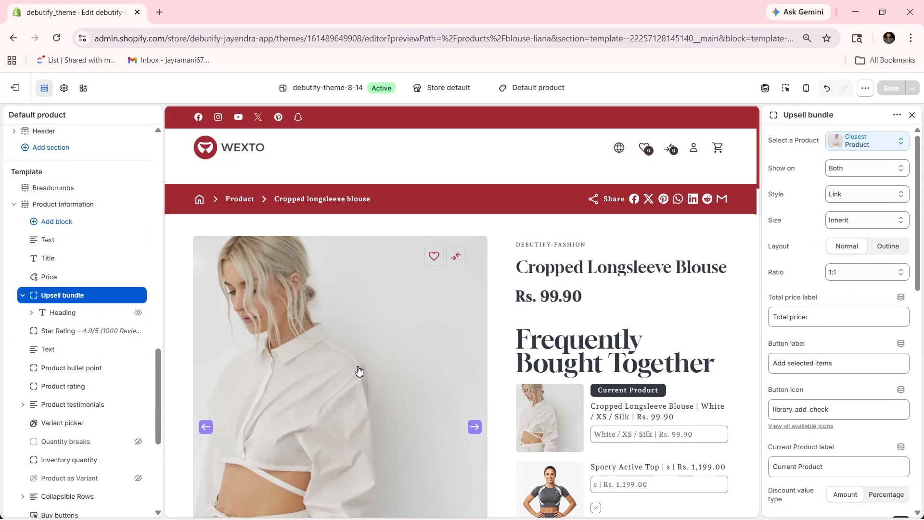
scroll(41, 388, down, 5)
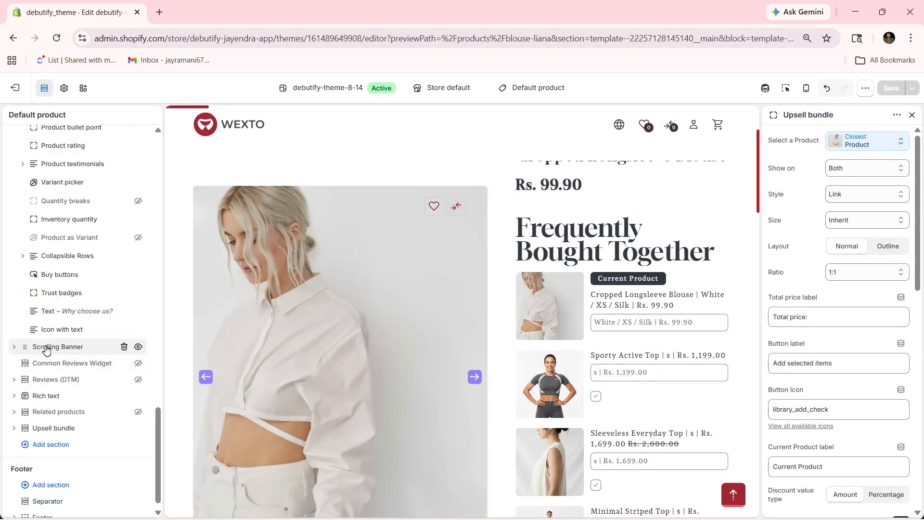
Step: Open the separate Upsell bundle section of the template and look over the bundle's products and total in the preview
click(38, 428)
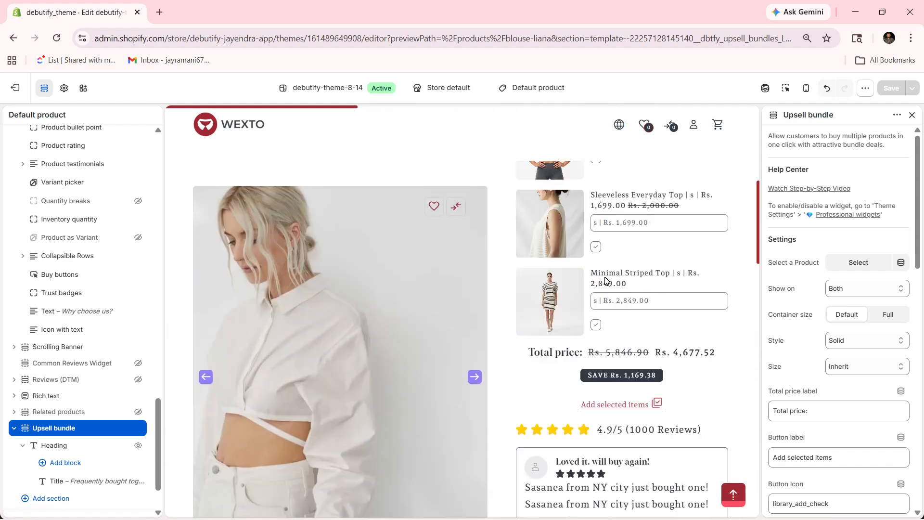
scroll(746, 423, down, 3)
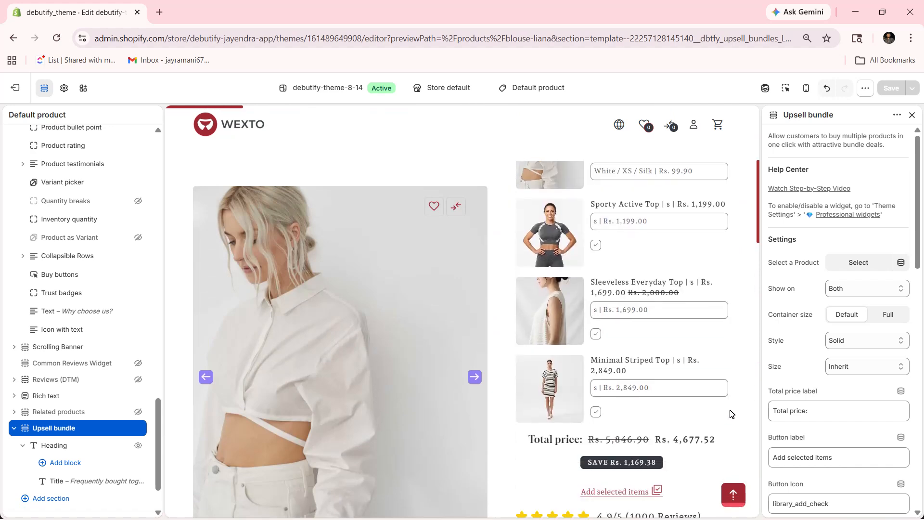
scroll(500, 205, up, 3)
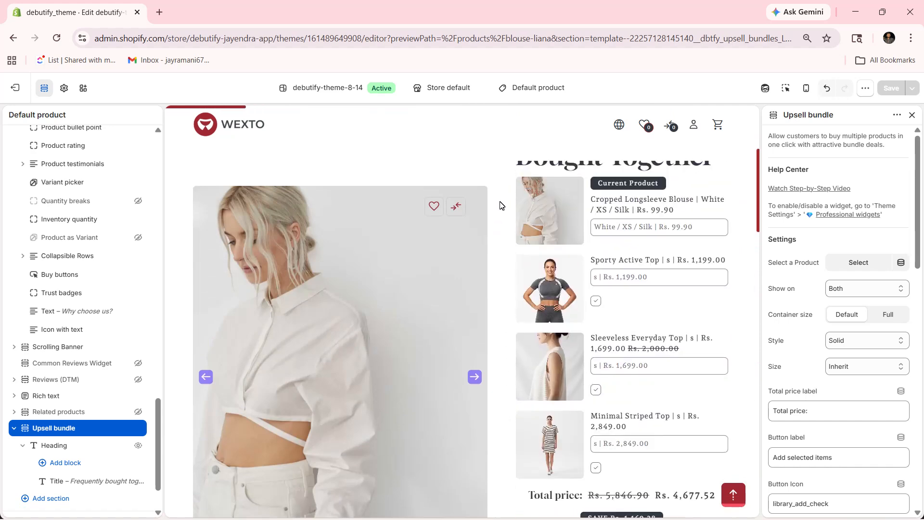
scroll(72, 212, up, 12)
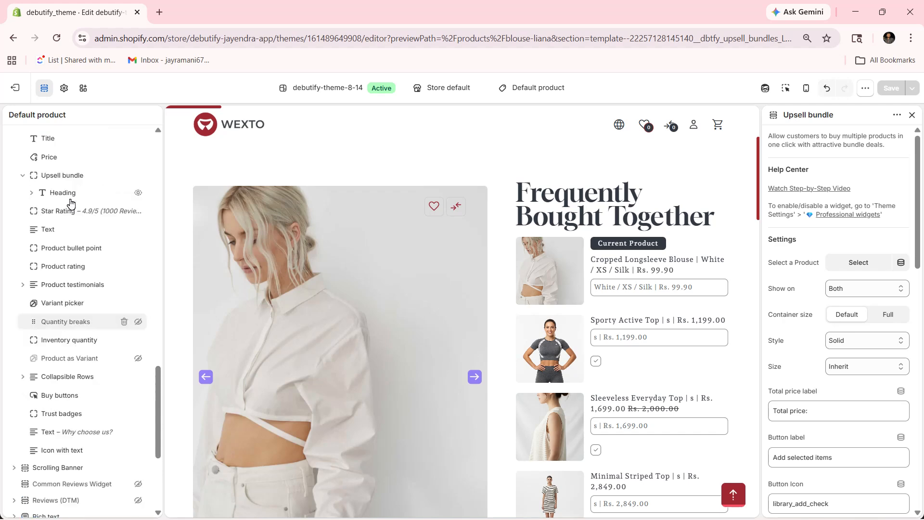
Step: Open the Upsell bundle widget, find the Debutify Widgets group that contains it, and collapse that group
click(71, 218)
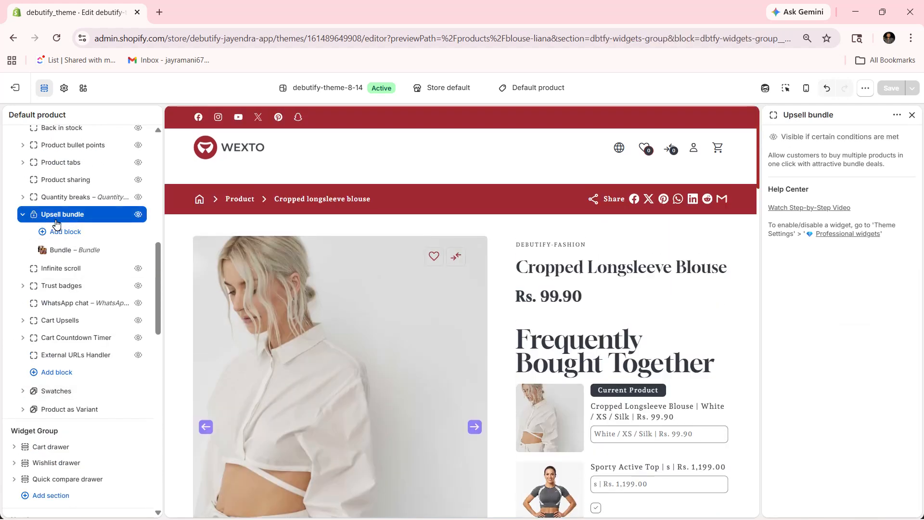
scroll(86, 211, up, 5)
scroll(86, 214, up, 4)
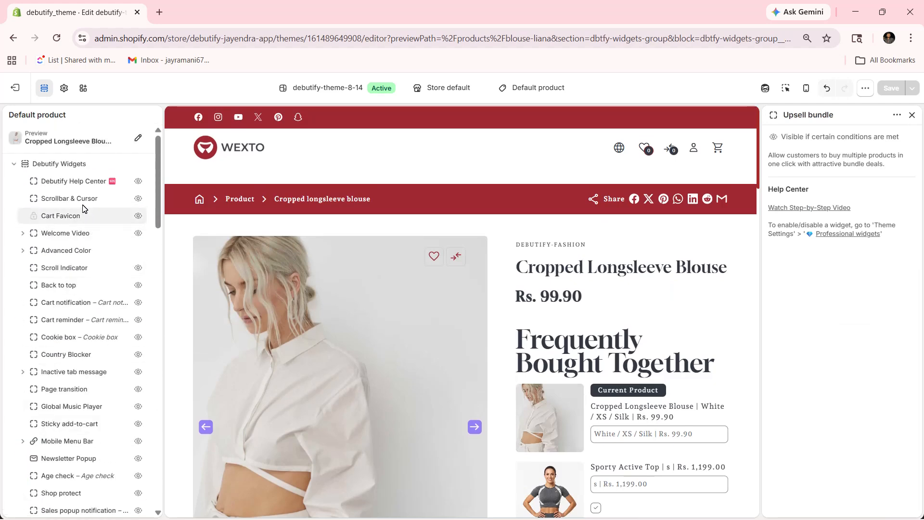
click(69, 169)
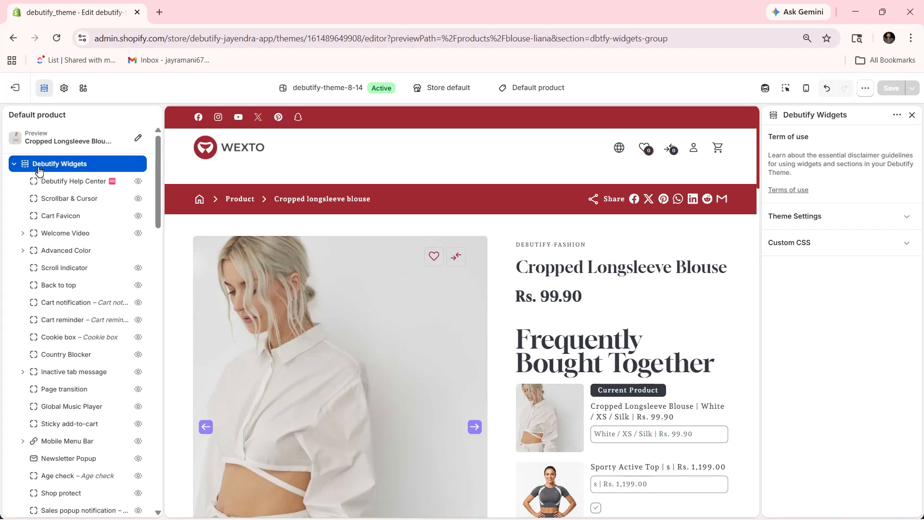
click(14, 164)
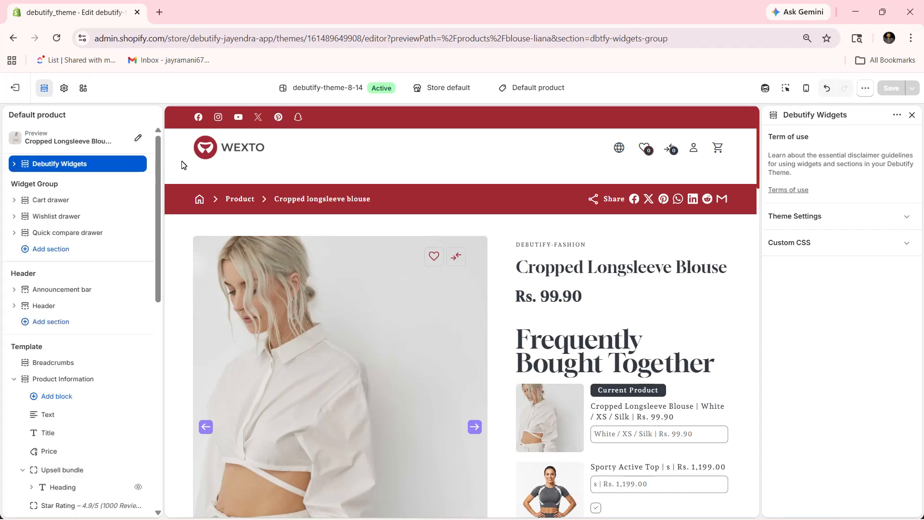
Step: Expand the Debutify Widgets group and open its Upsell bundle widget
click(62, 169)
scroll(67, 212, down, 10)
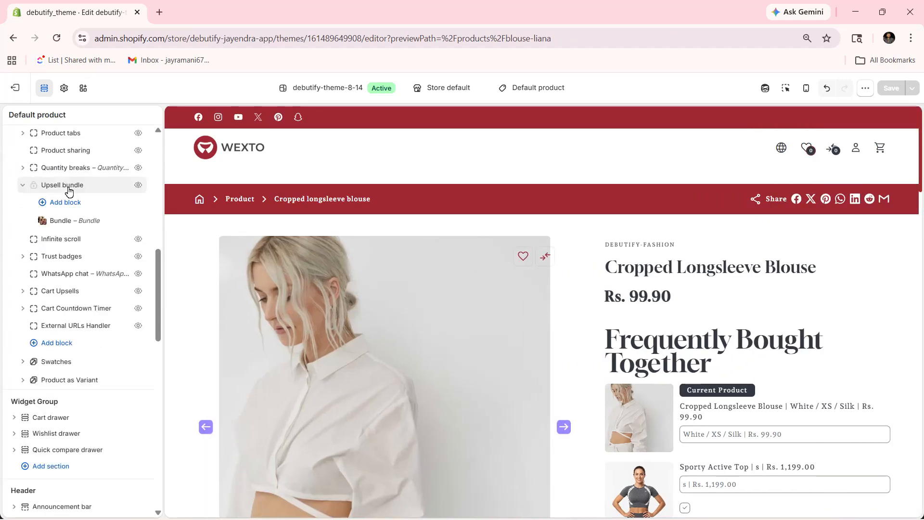
click(69, 189)
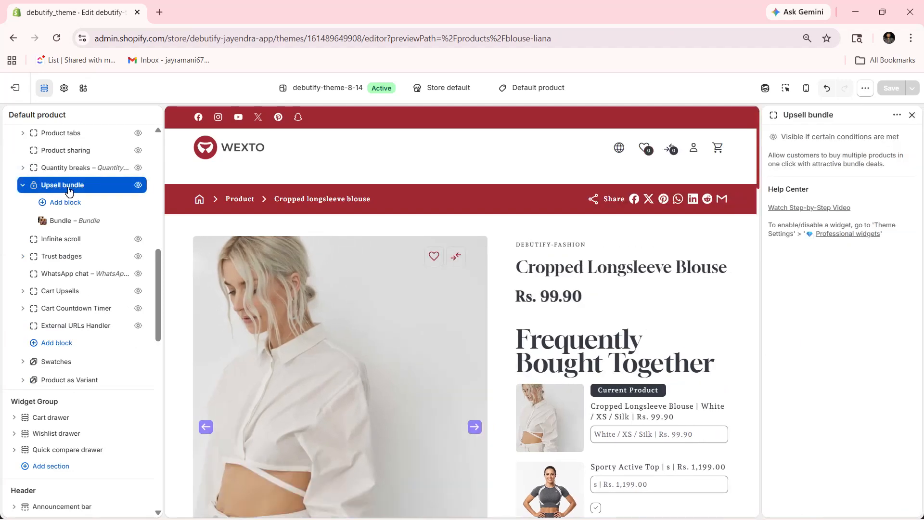
Step: Open the Professional widgets / sections theme settings and check whether Upsell Bundles is enabled
click(65, 94)
click(52, 301)
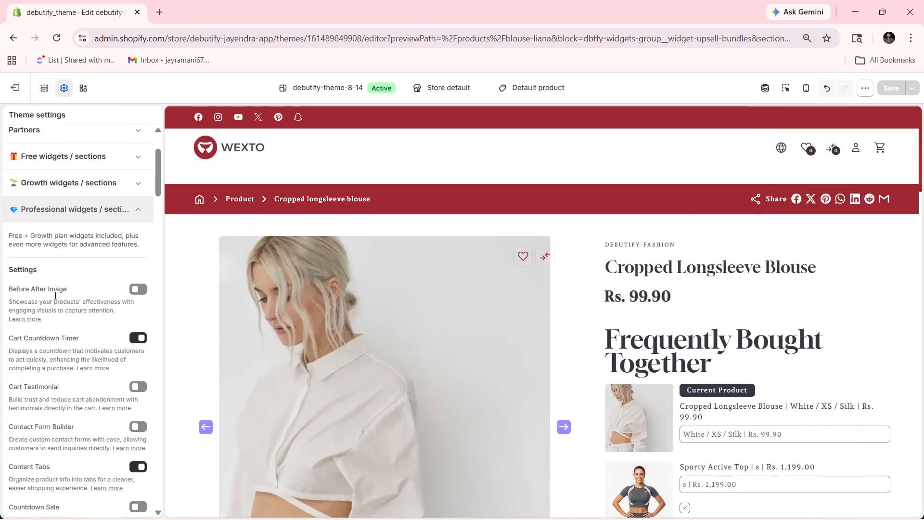
scroll(56, 289, down, 10)
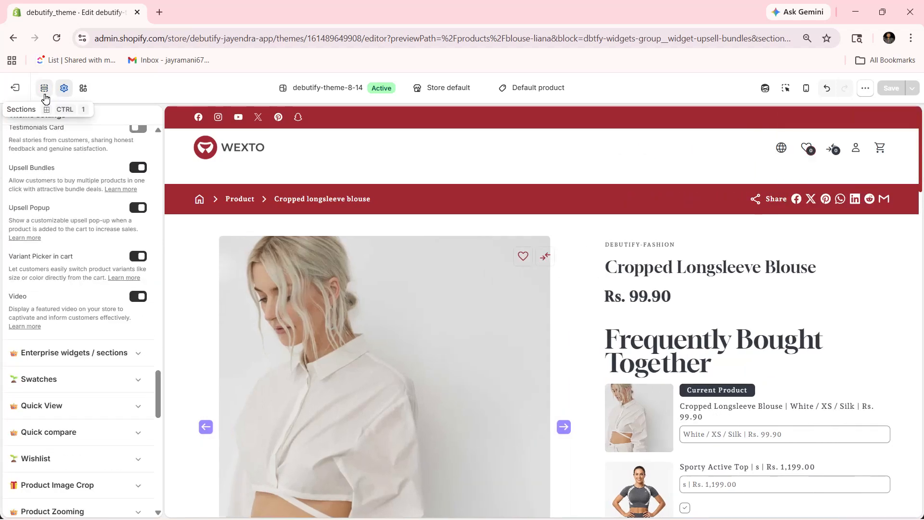
Step: Open the Bundle block of the Upsell bundle widget and review its product, discount code and discount type options
click(45, 93)
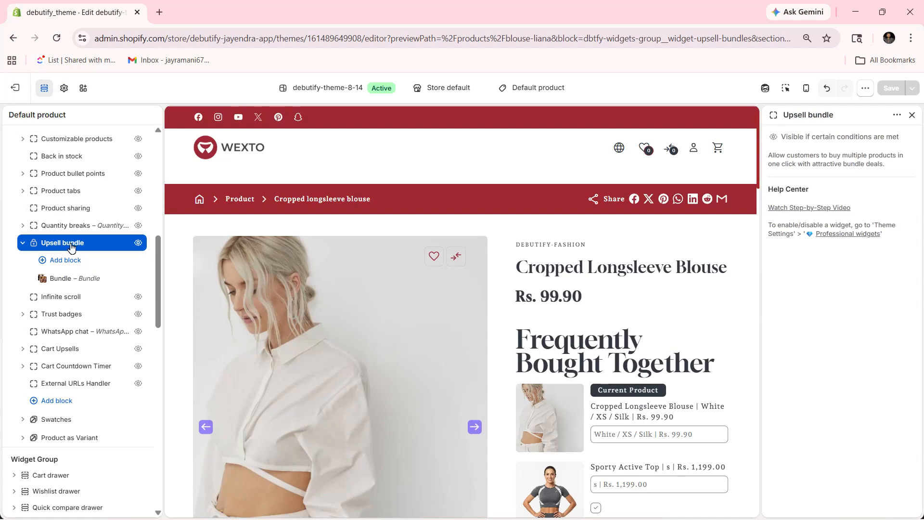
click(52, 284)
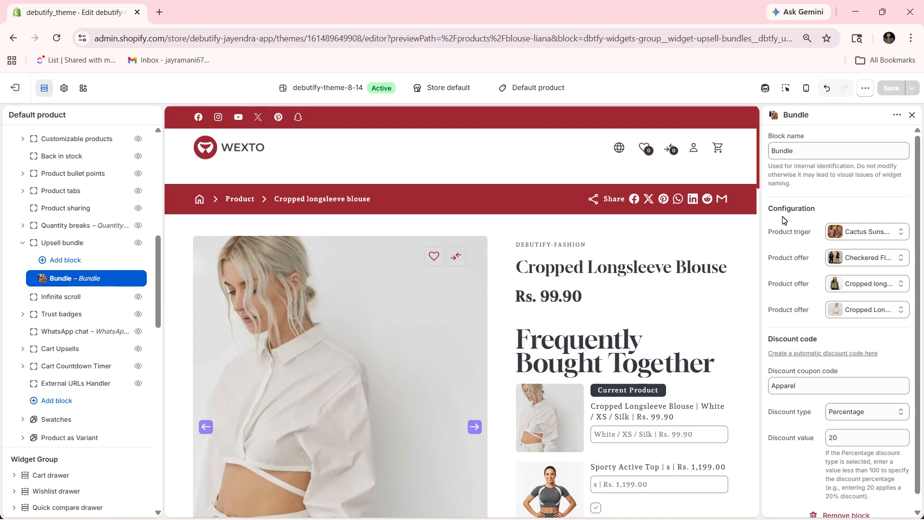
scroll(794, 220, down, 1)
scroll(794, 221, down, 1)
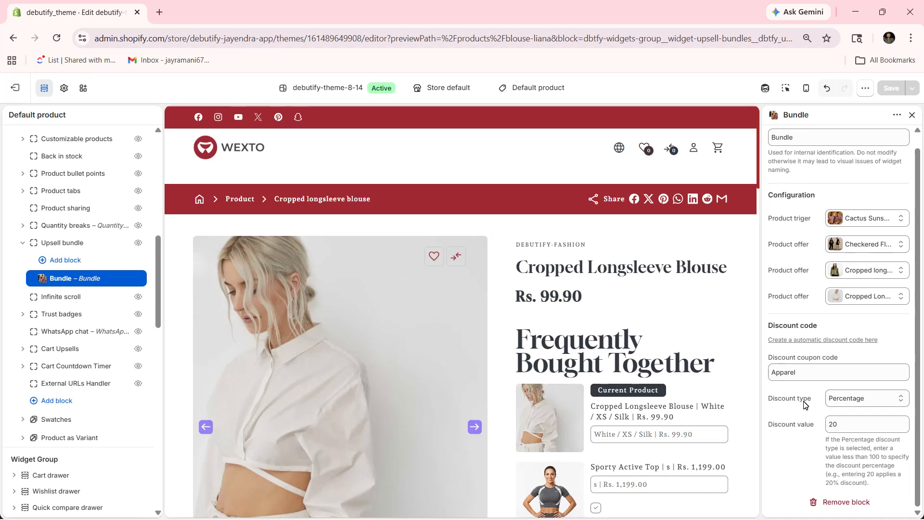
click(847, 402)
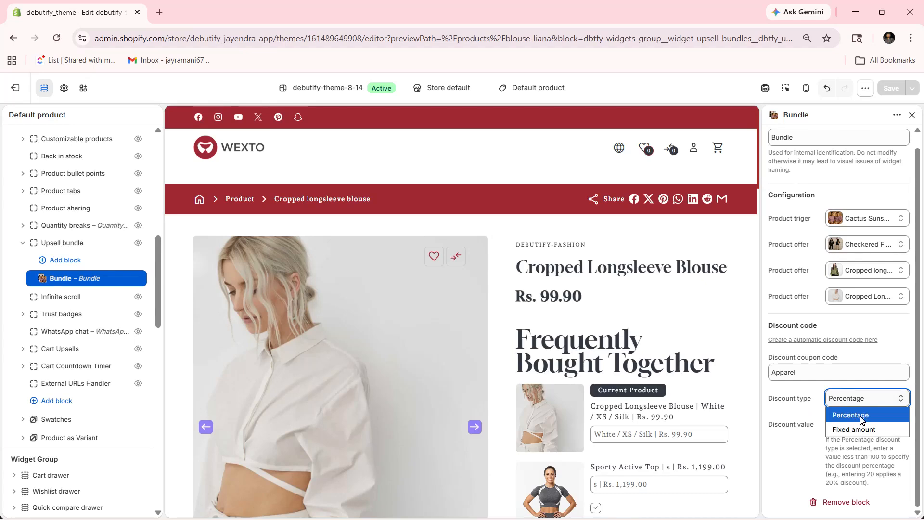
click(839, 437)
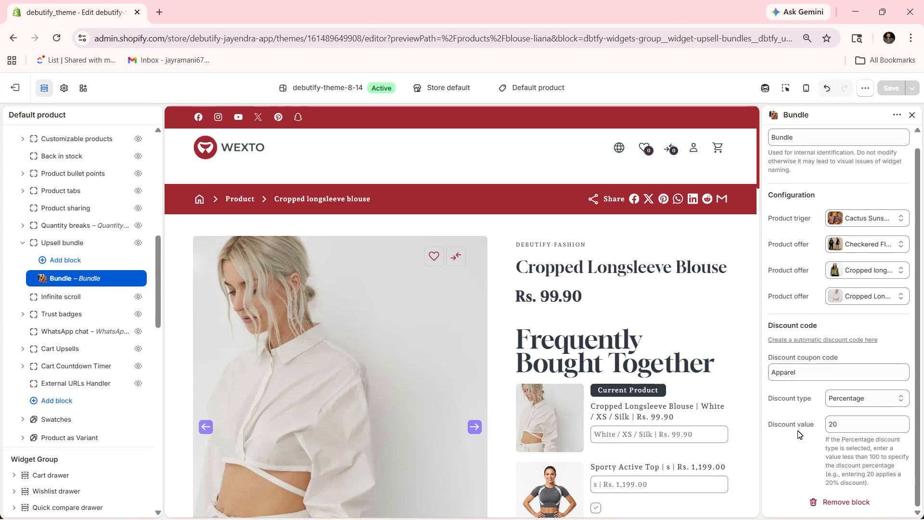
Step: Open the Upsell bundle block under Product Information and review the Show on options, keeping Both
scroll(67, 320, down, 8)
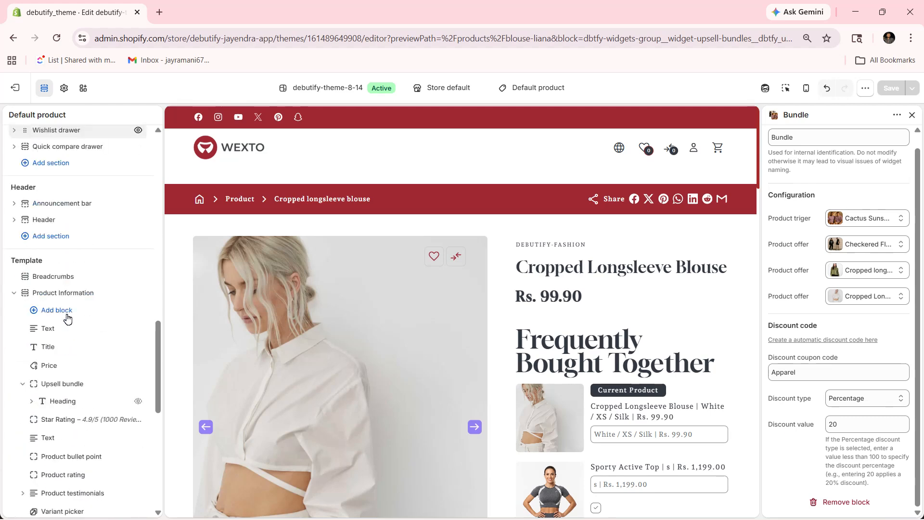
scroll(67, 319, down, 1)
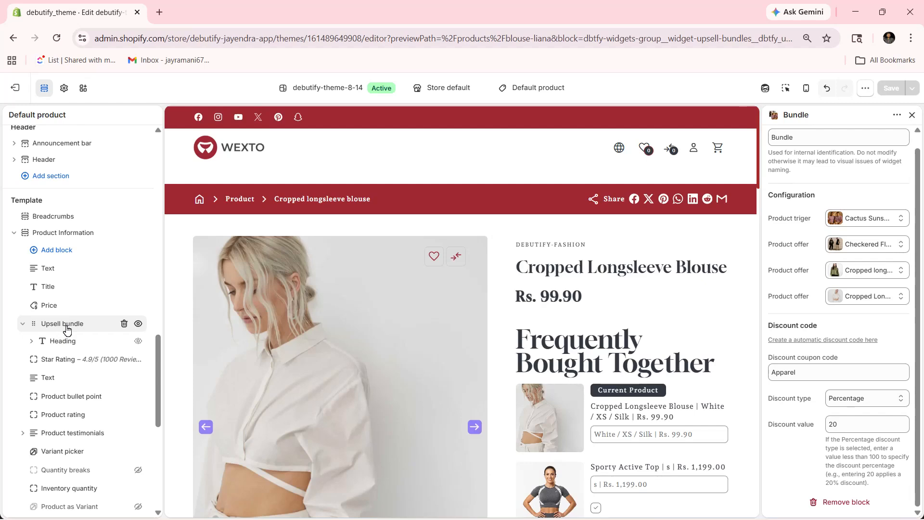
click(66, 327)
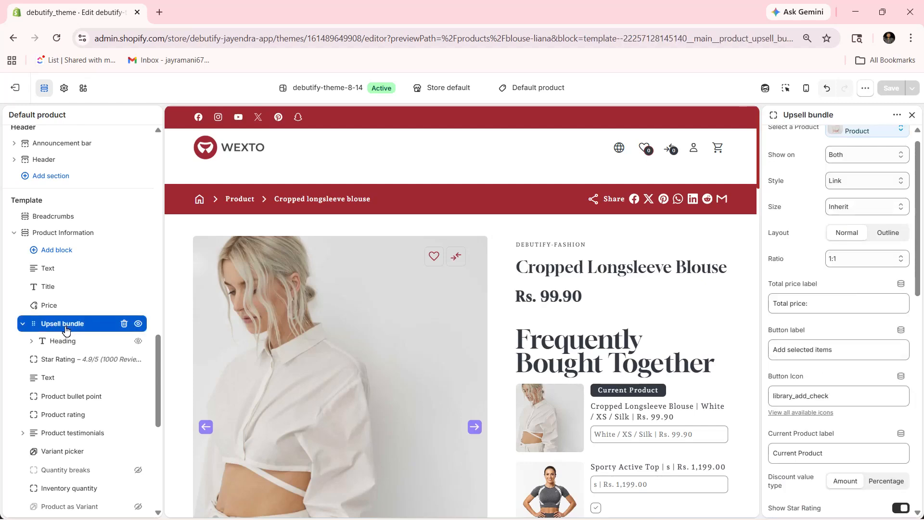
scroll(396, 330, down, 4)
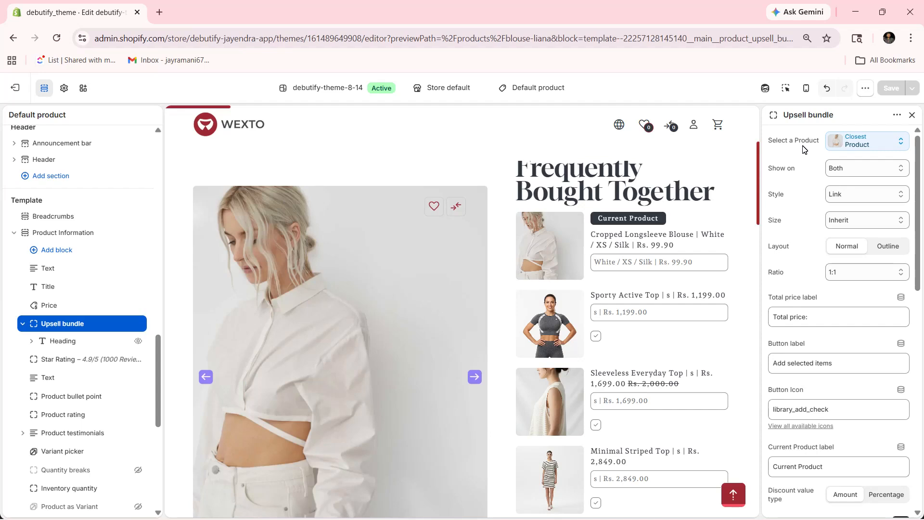
click(781, 174)
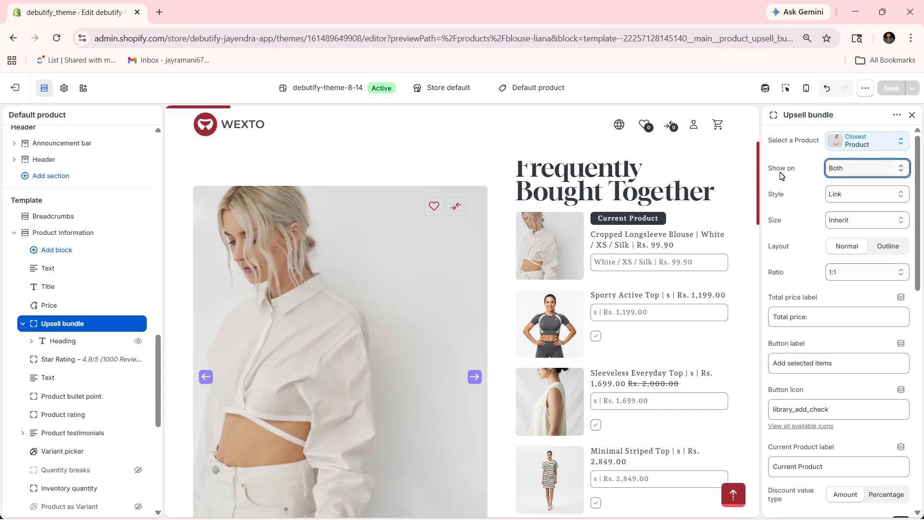
click(827, 175)
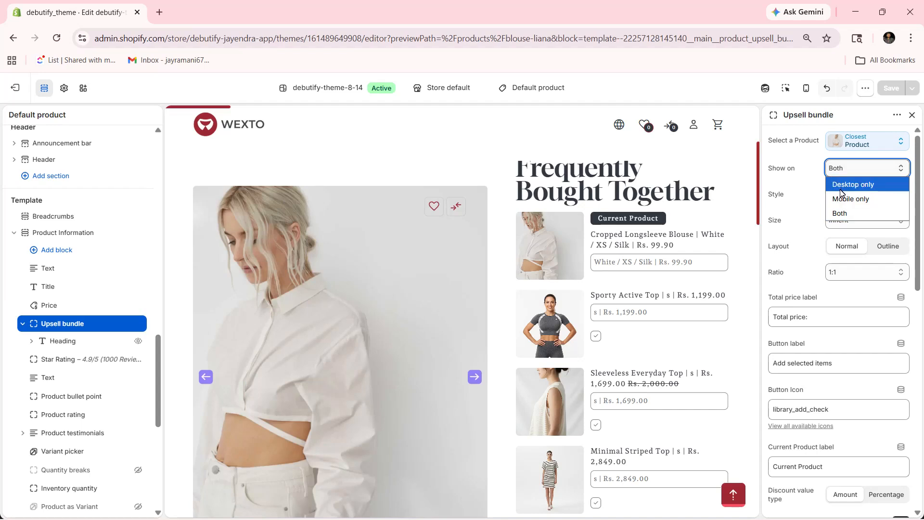
click(840, 215)
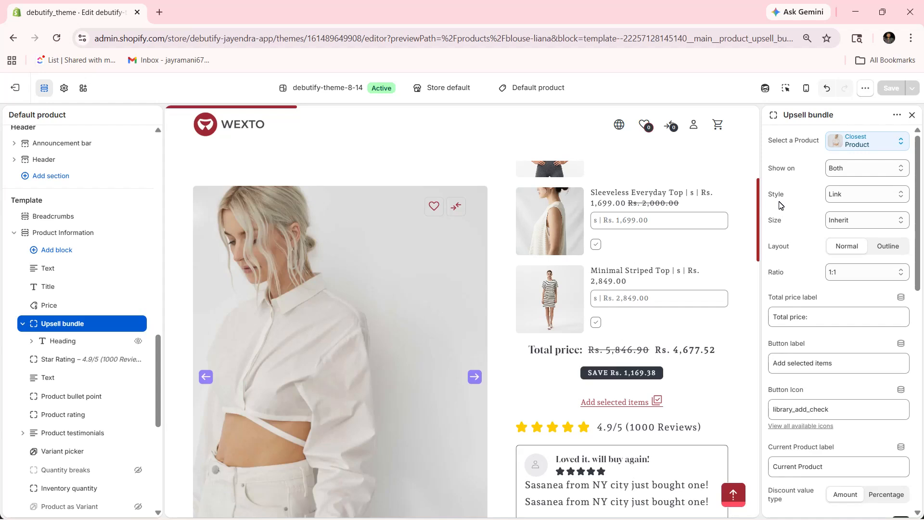
Step: Review the available Style, Size and Ratio options of the Upsell bundle block without changing them
click(866, 194)
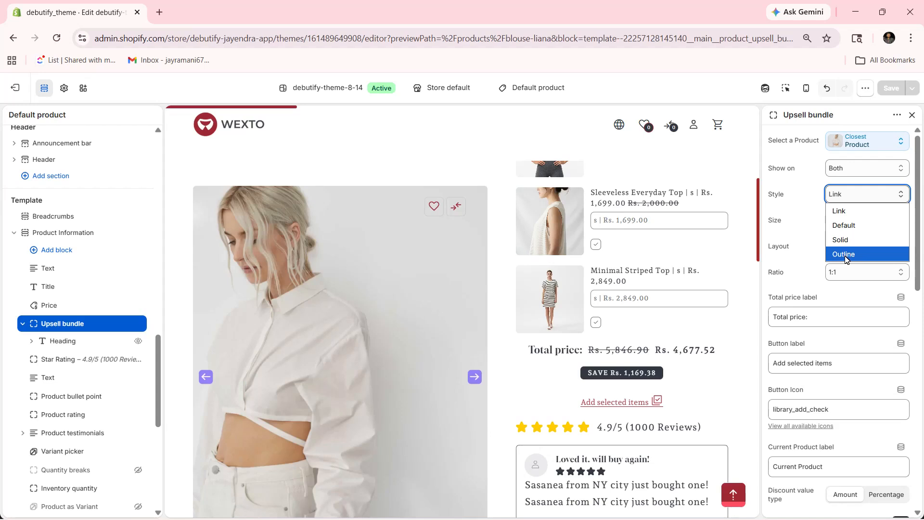
click(781, 227)
click(839, 220)
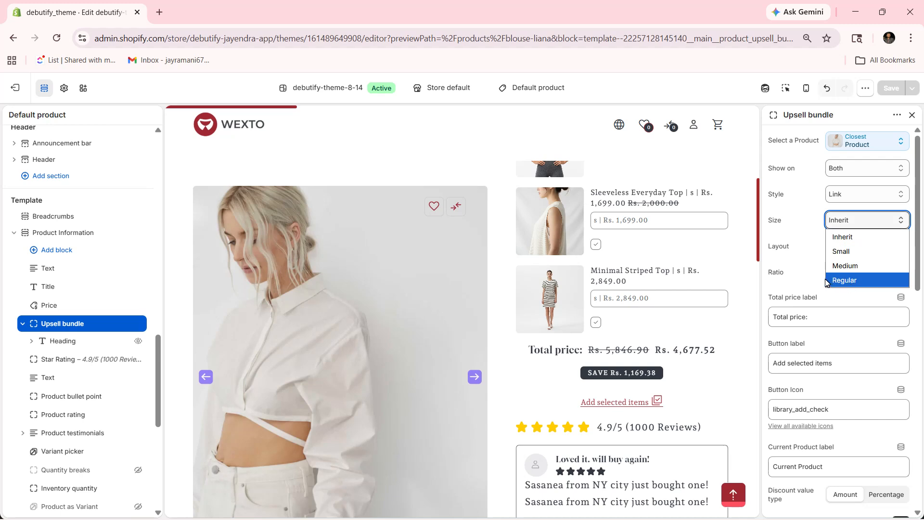
click(778, 257)
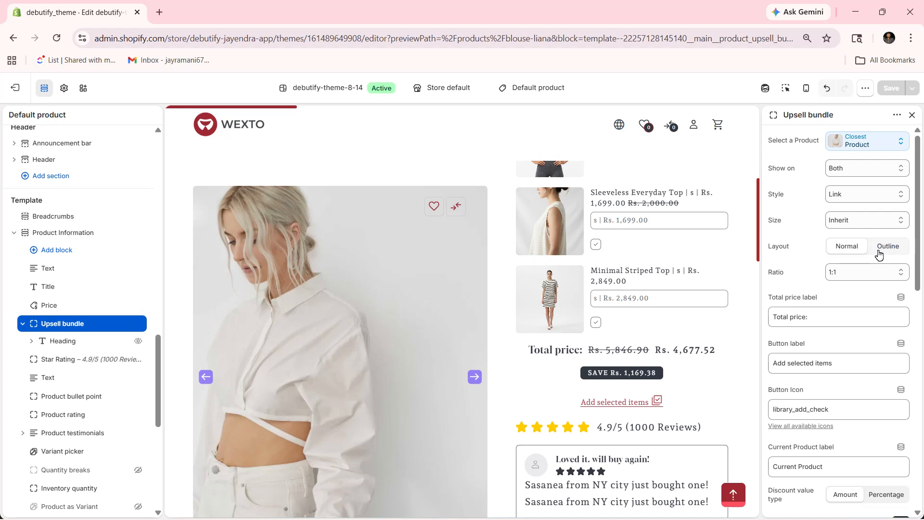
click(827, 273)
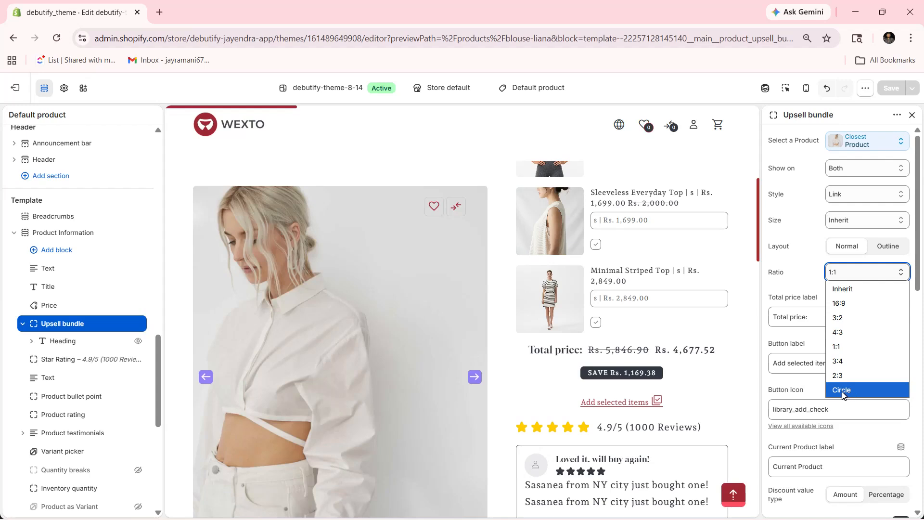
click(781, 303)
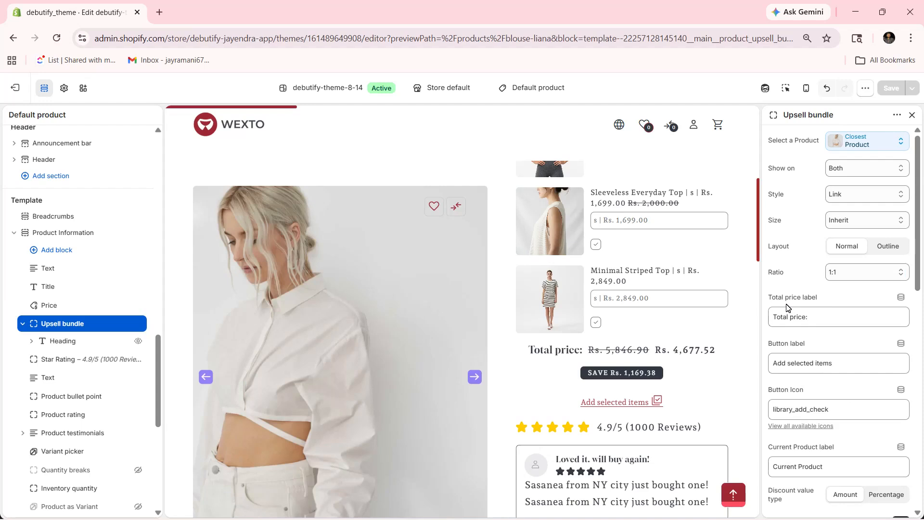
Step: Examine the Upsell bundle block's label, button icon, discount value type, star rating and spacing settings
scroll(782, 301, down, 1)
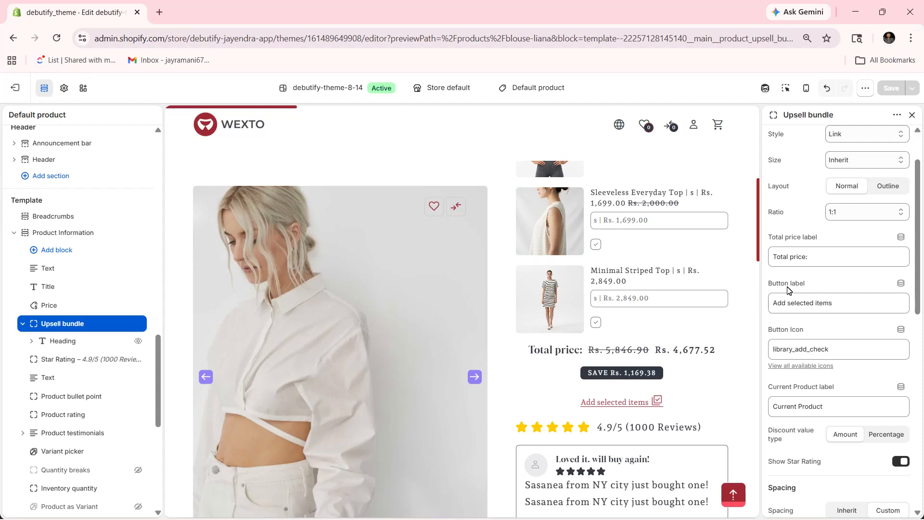
scroll(791, 288, down, 3)
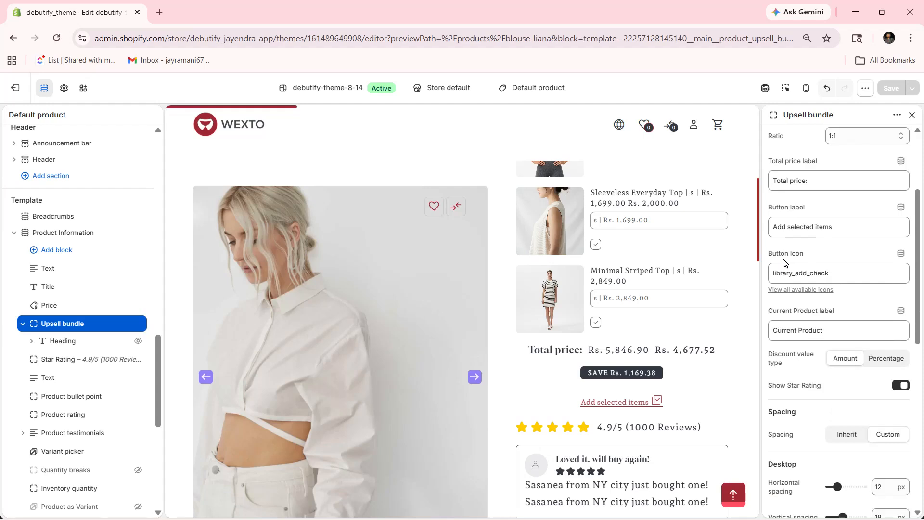
scroll(784, 263, down, 2)
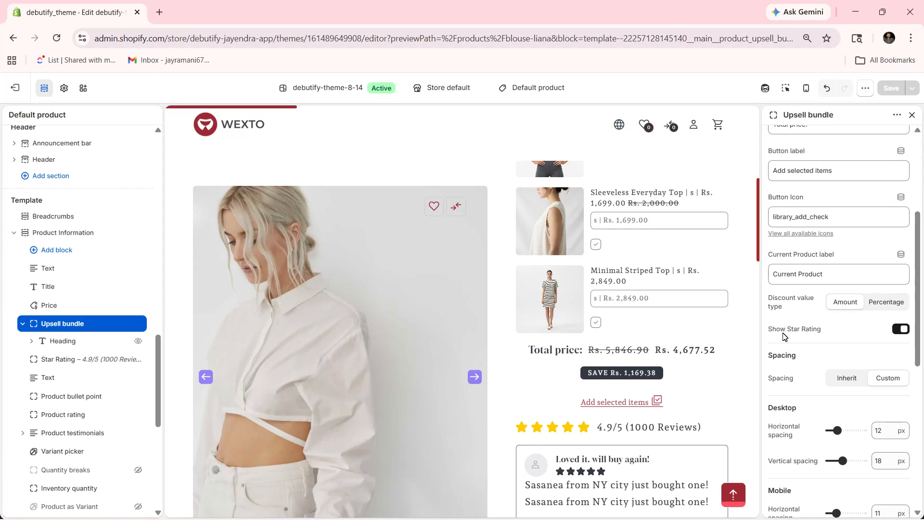
Step: Review the Upsell bundle block's custom spacing for desktop and mobile and its Automatic Bundle settings
scroll(783, 335, down, 2)
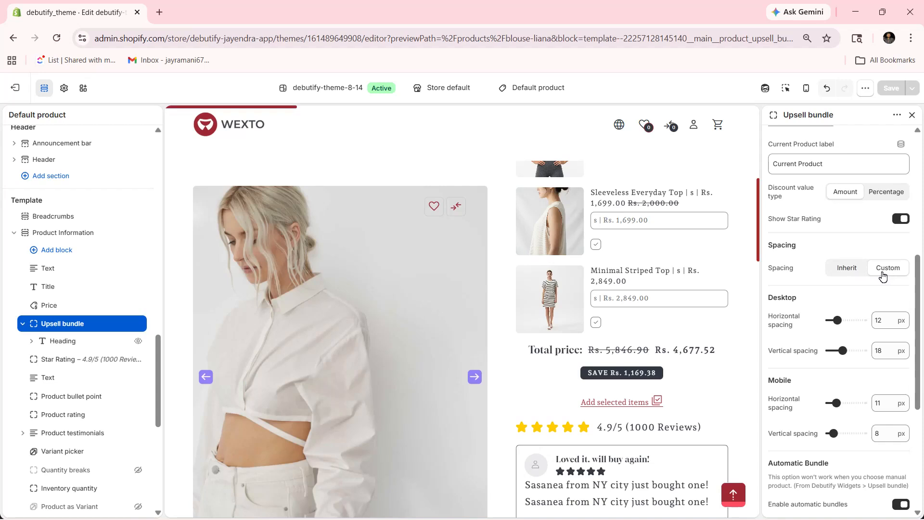
scroll(822, 287, down, 2)
scroll(822, 287, down, 3)
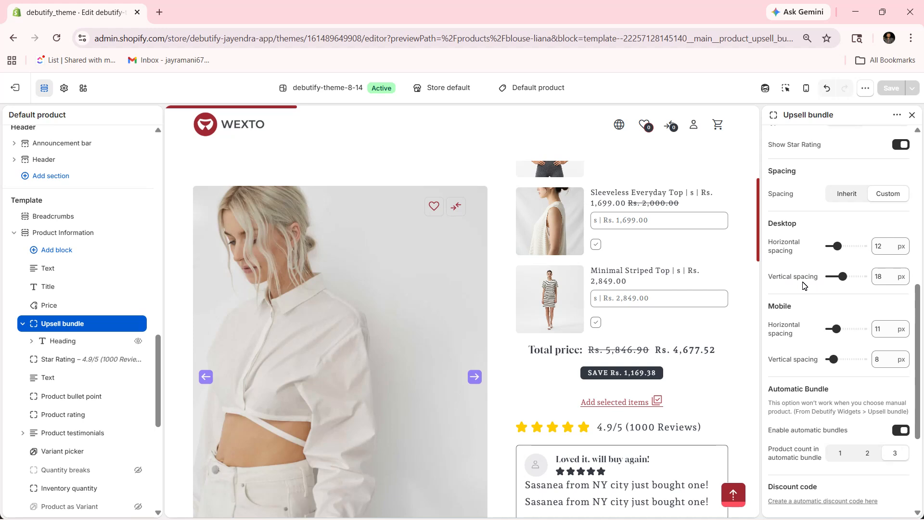
scroll(804, 284, down, 1)
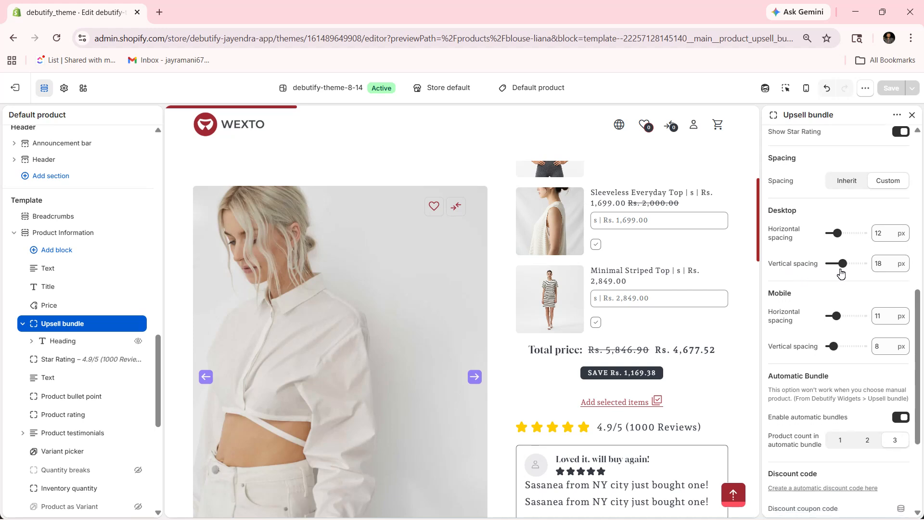
scroll(790, 259, down, 1)
scroll(789, 260, down, 1)
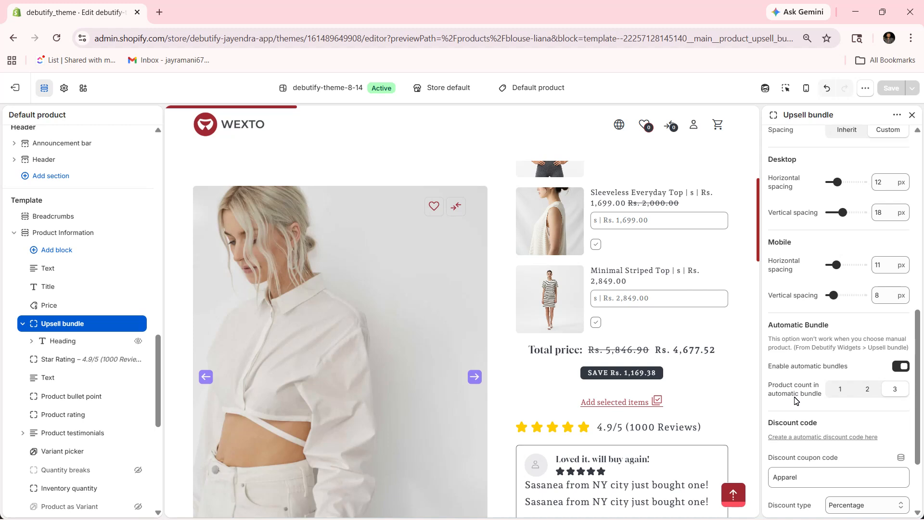
Step: Review the Upsell bundle block's discount coupon code, discount type options and discount value without changing them
scroll(795, 401, down, 1)
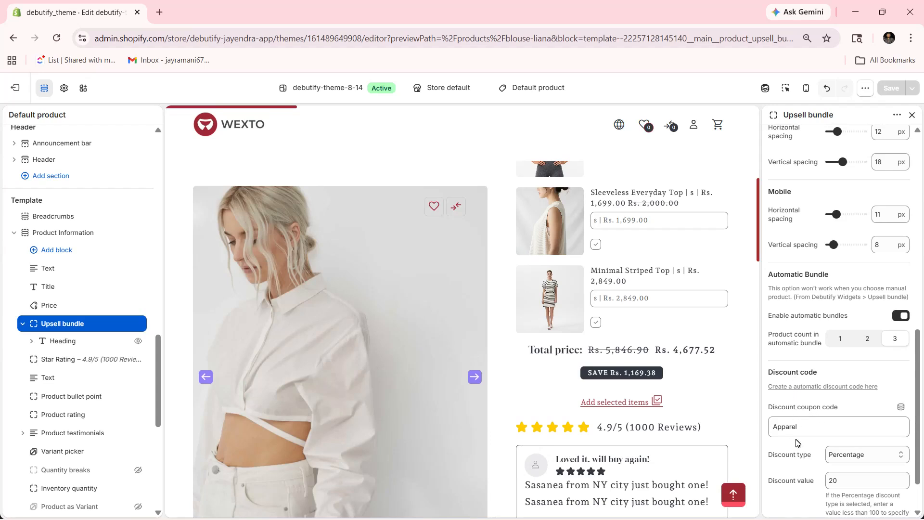
scroll(807, 439, down, 1)
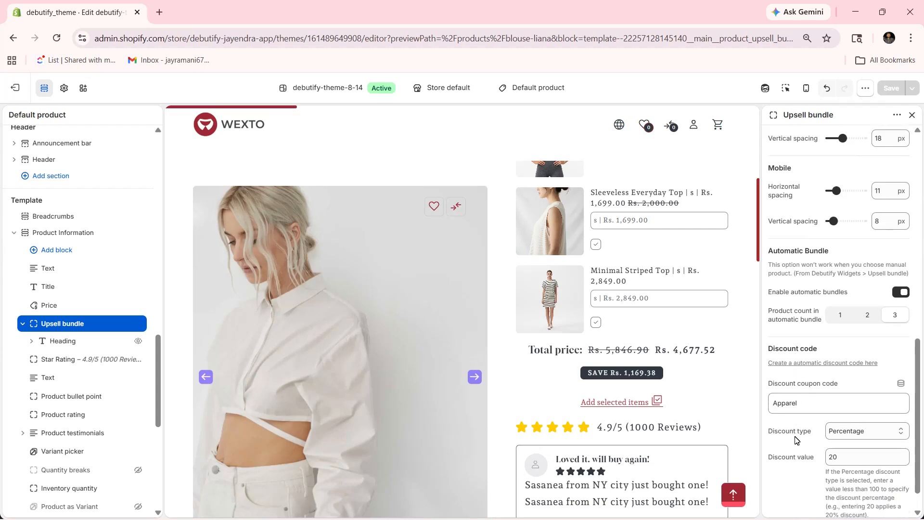
click(846, 431)
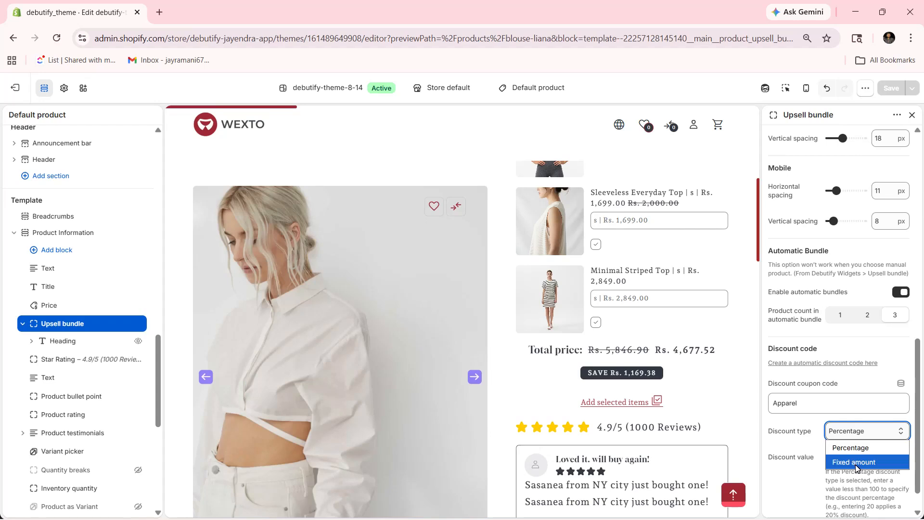
click(811, 461)
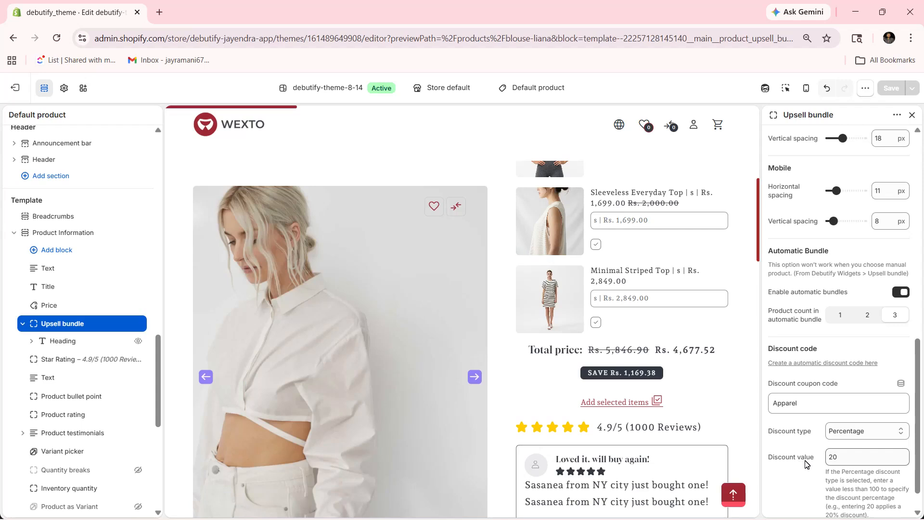
scroll(807, 462, down, 1)
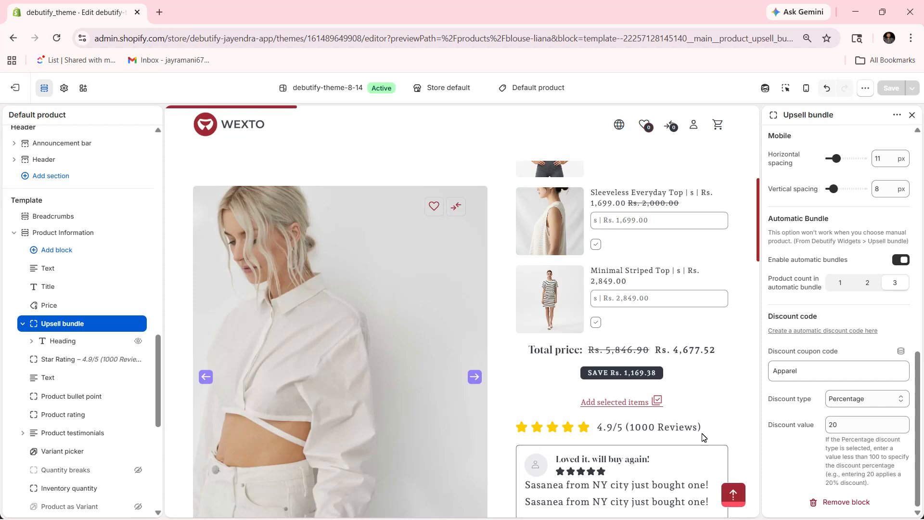
Step: Open the Upsell bundle block's Heading, and review the settings of the separate Upsell bundle section at the end of the template
click(62, 341)
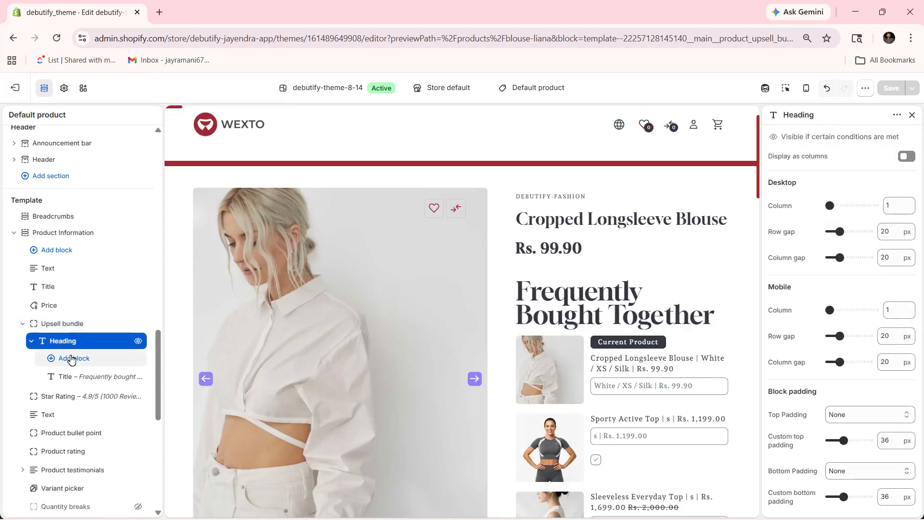
click(71, 359)
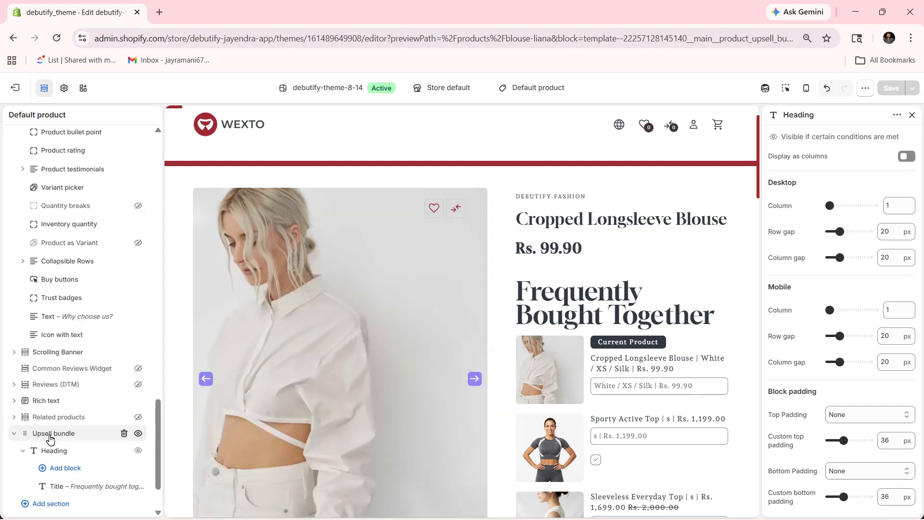
click(50, 435)
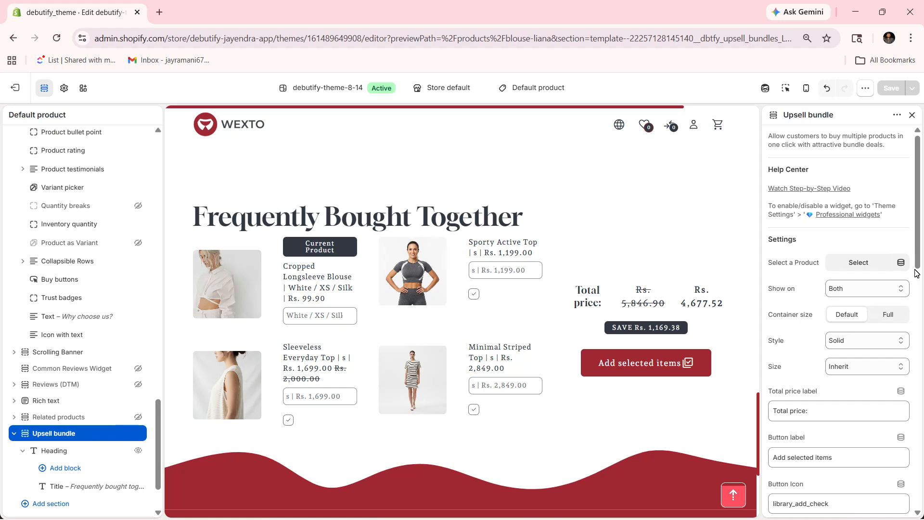
scroll(847, 262, down, 3)
scroll(814, 203, down, 8)
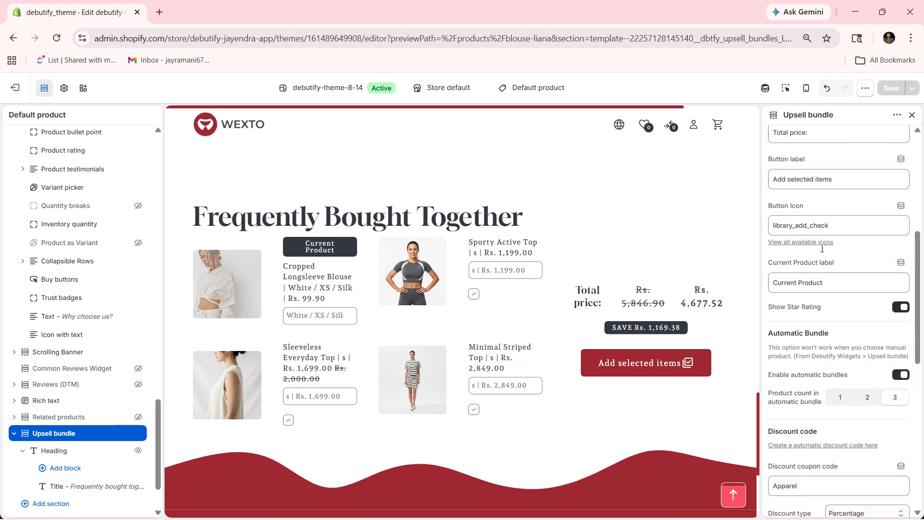
scroll(842, 314, down, 3)
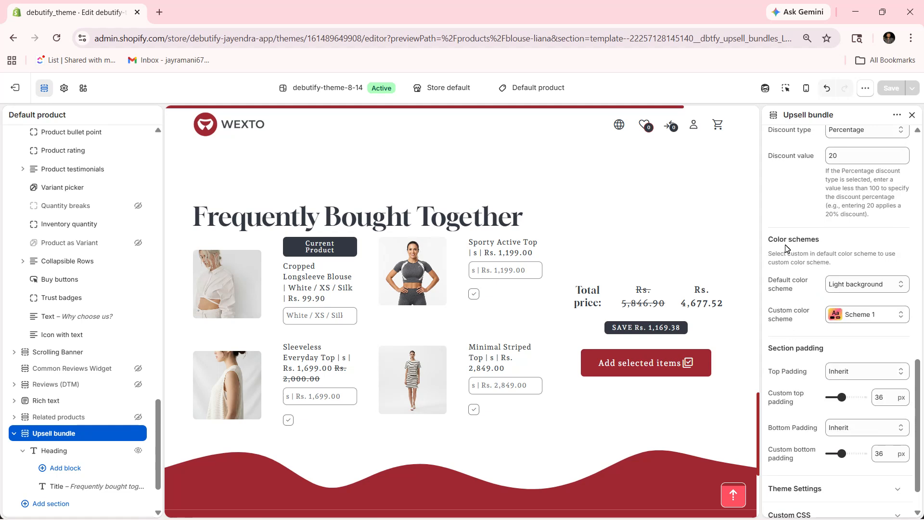
Step: Review the default and custom color scheme options of the Upsell bundle section, keeping Light background and Scheme 1
click(845, 284)
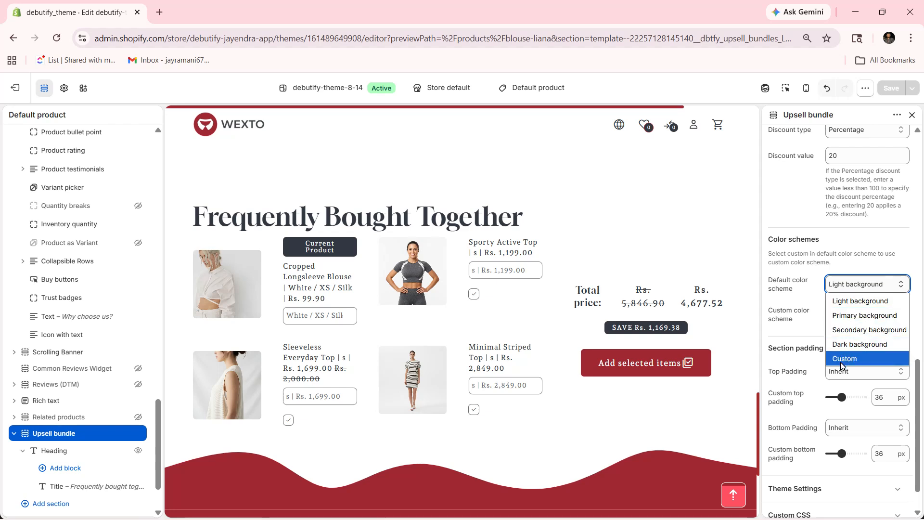
click(818, 359)
click(862, 314)
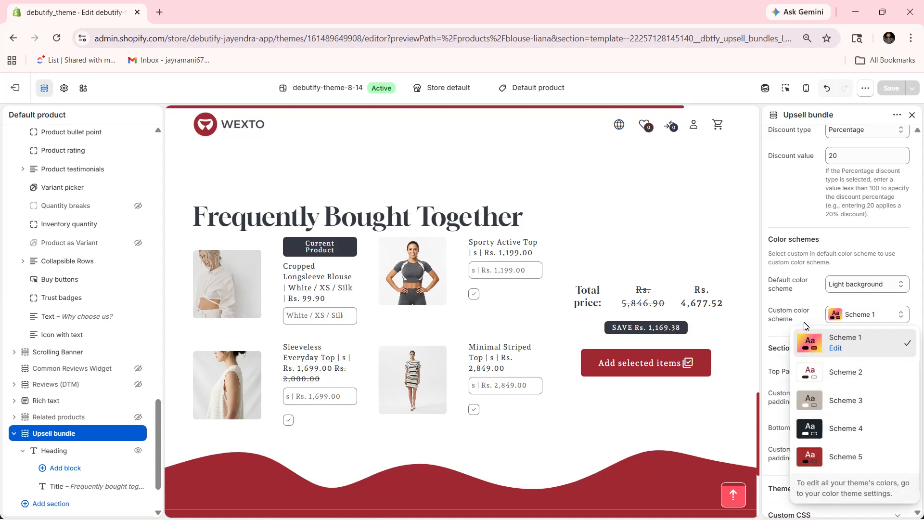
click(795, 358)
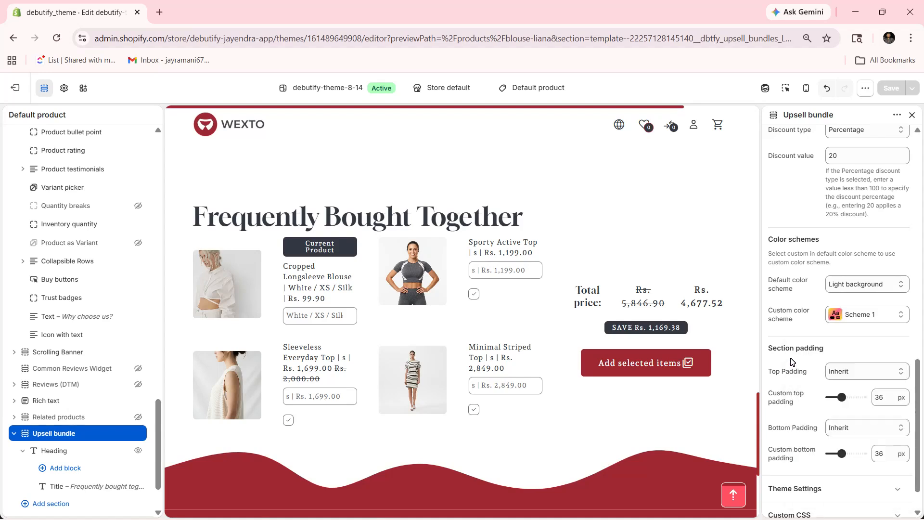
Step: Review the Top Padding and Bottom Padding options of the Upsell bundle section, keeping both on Inherit
click(849, 371)
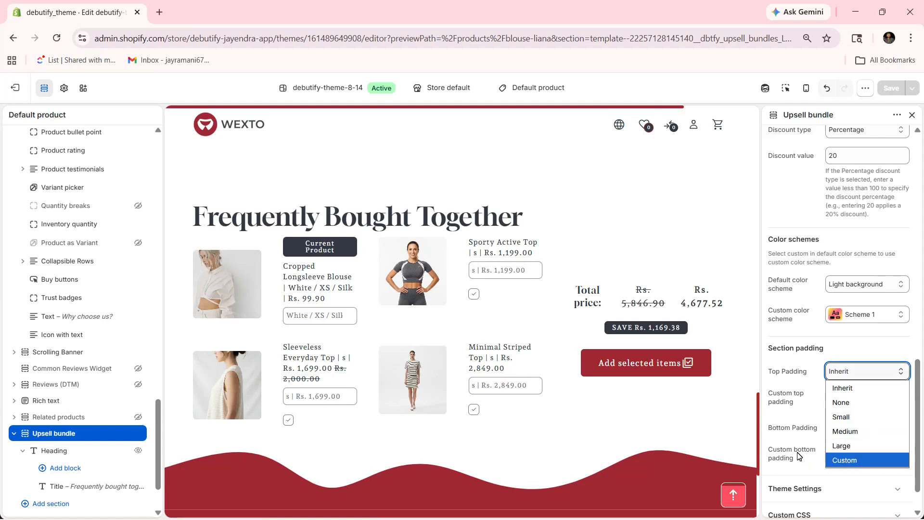
click(803, 409)
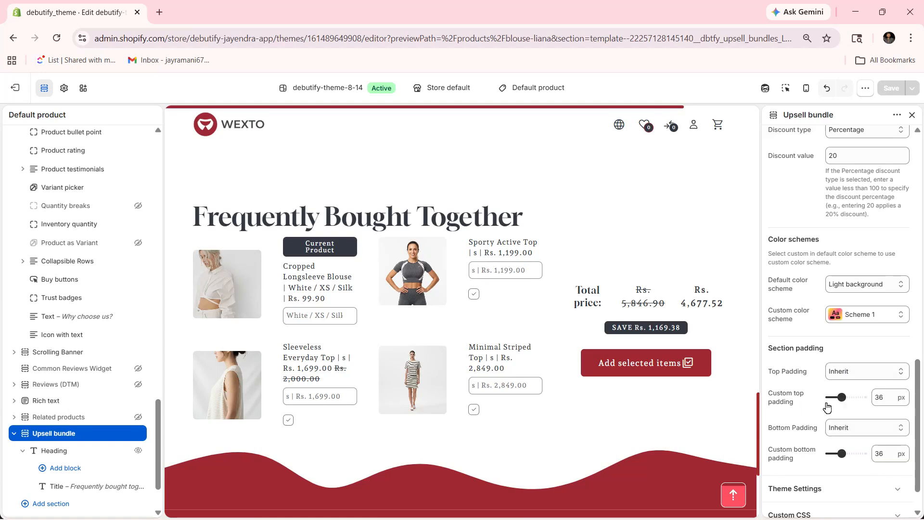
click(838, 427)
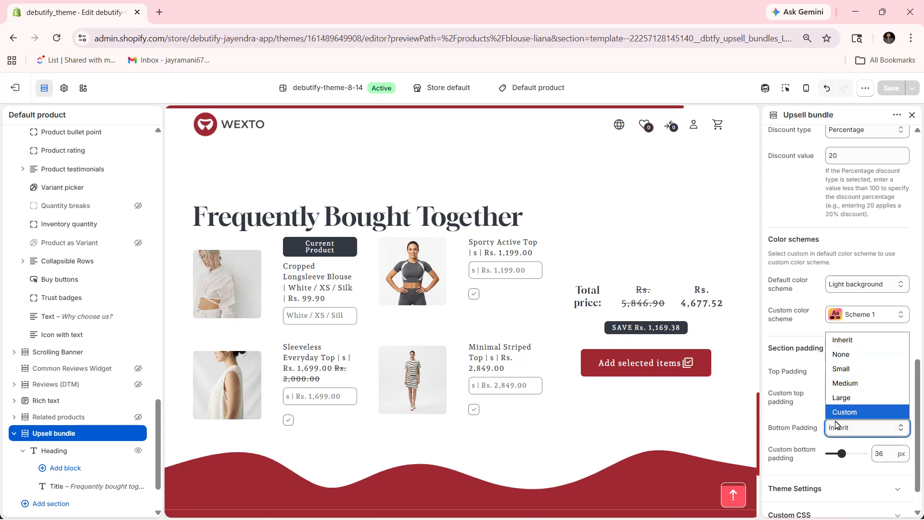
click(812, 437)
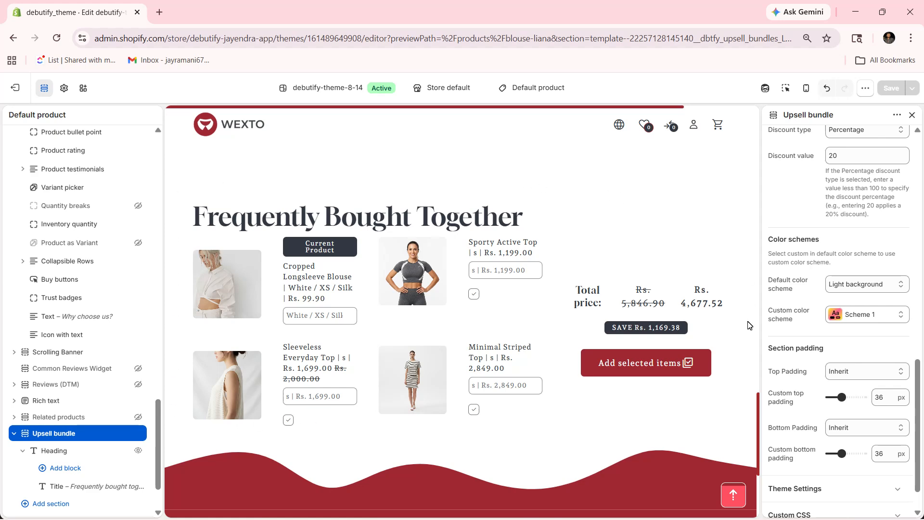
Step: Compare the Upsell bundle block in the product information with the Upsell bundle section further down the page preview
scroll(492, 273, up, 10)
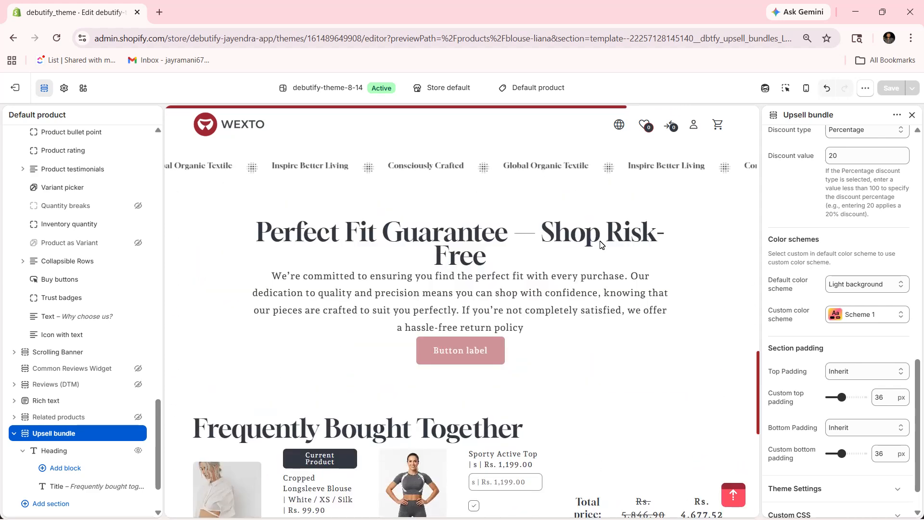
scroll(596, 248, up, 10)
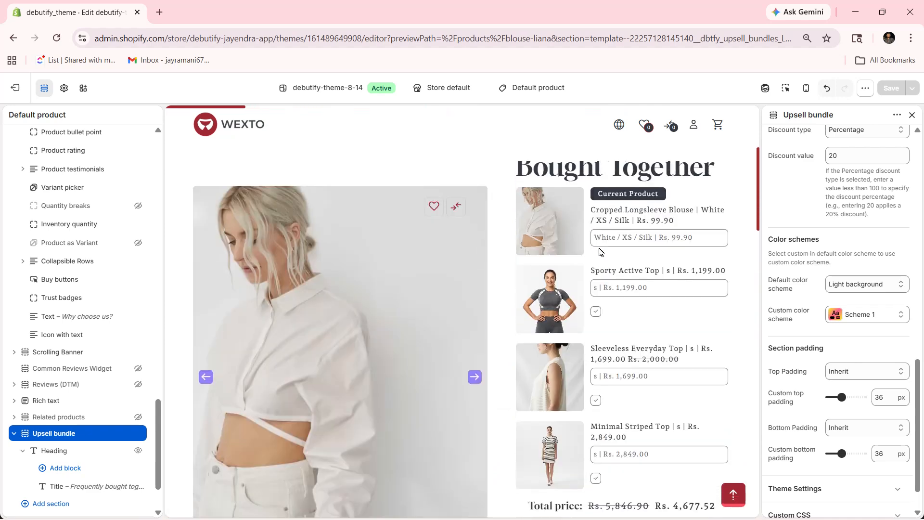
scroll(738, 284, down, 6)
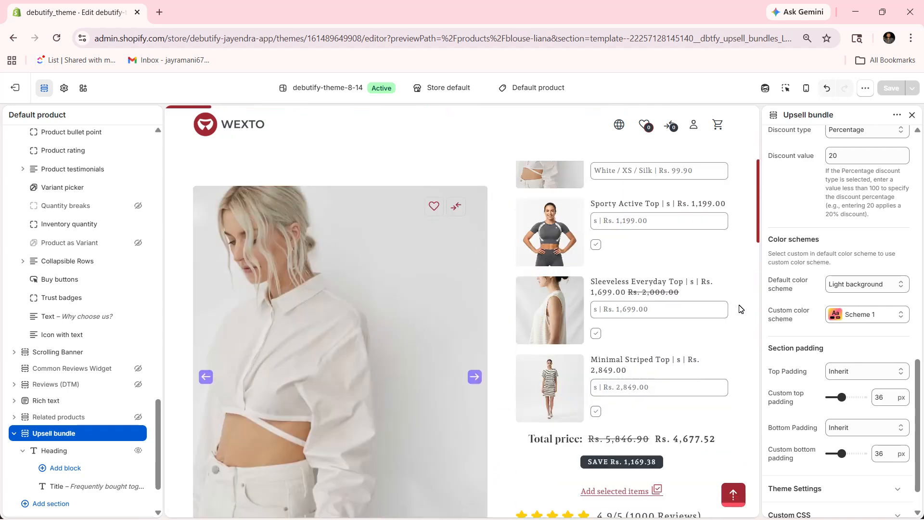
scroll(500, 365, up, 5)
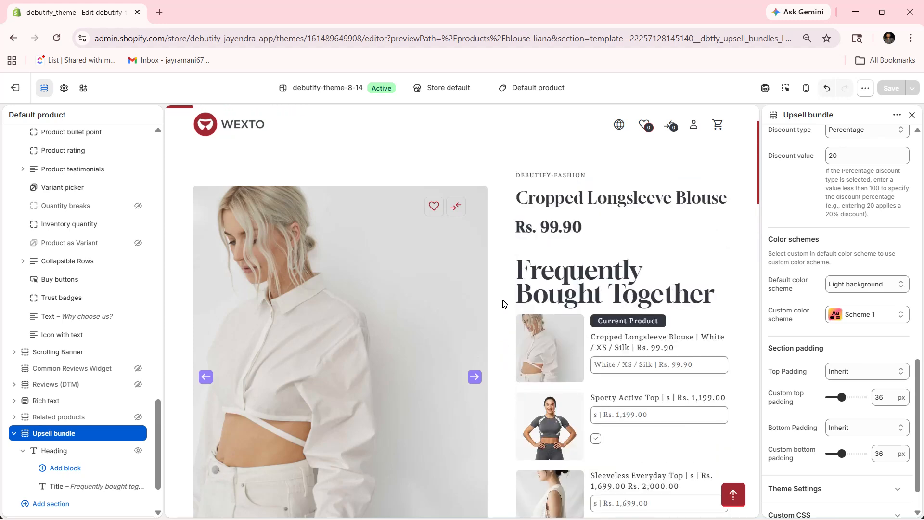
scroll(505, 409, down, 20)
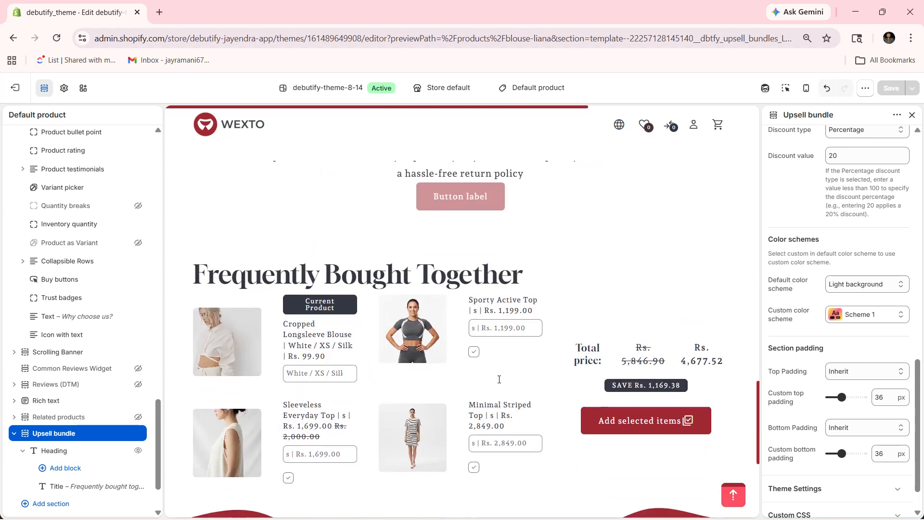